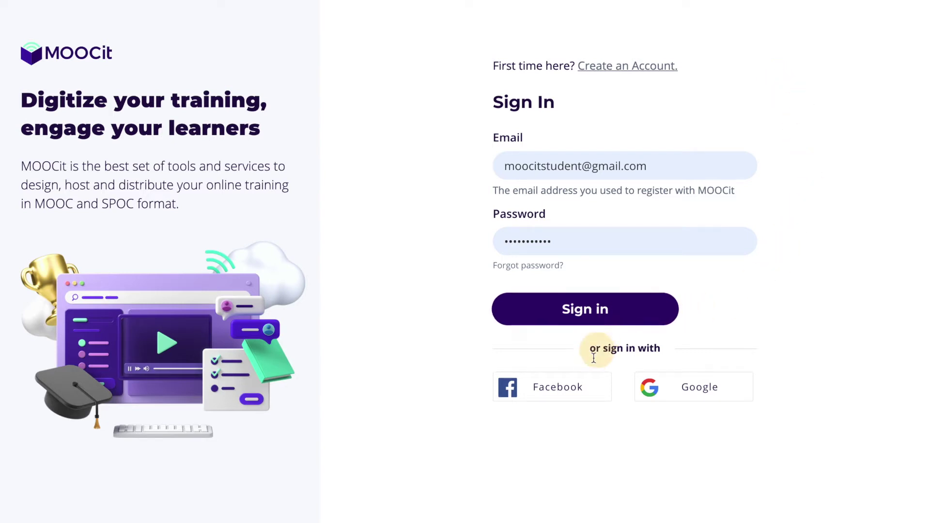
Step: Sign in with Google and view My Courses, listing Demonstration Course and Inviting Learners
click(660, 394)
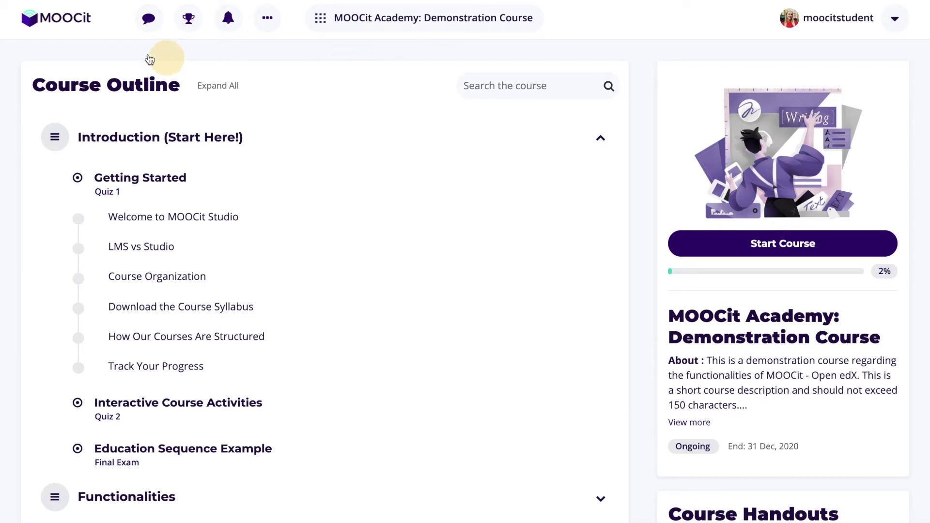
click(69, 23)
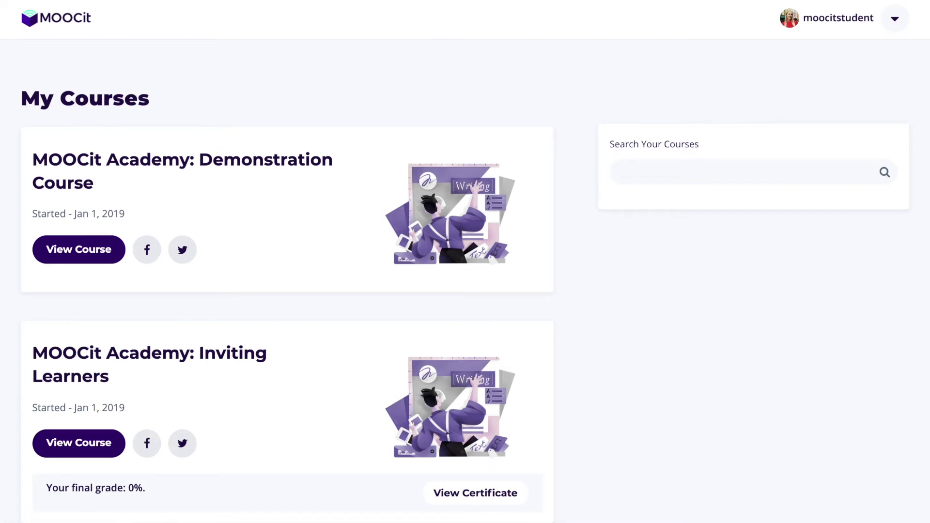
scroll(577, 142, down, 2)
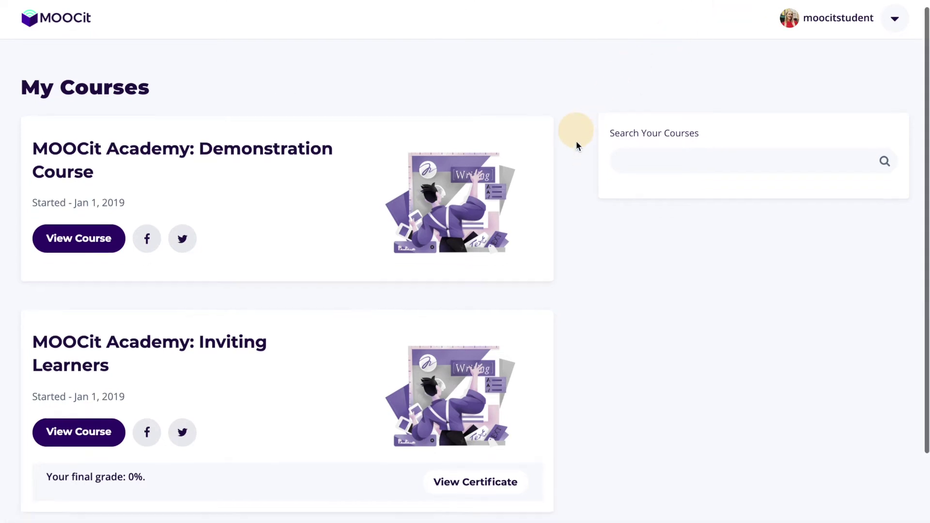
scroll(573, 250, up, 2)
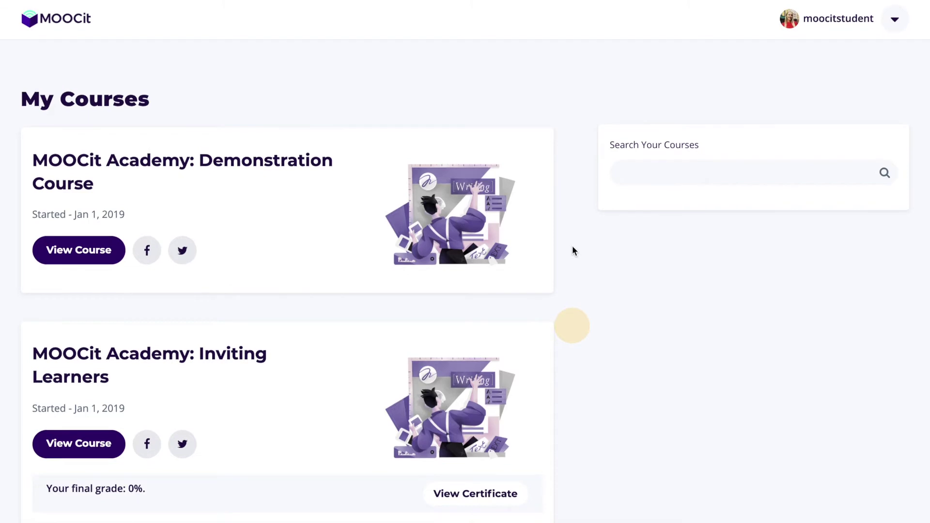
Step: Start the Demonstration Course, go through Welcome to MOOCit Studio and LMS vs Studio, then return to the outline
click(198, 167)
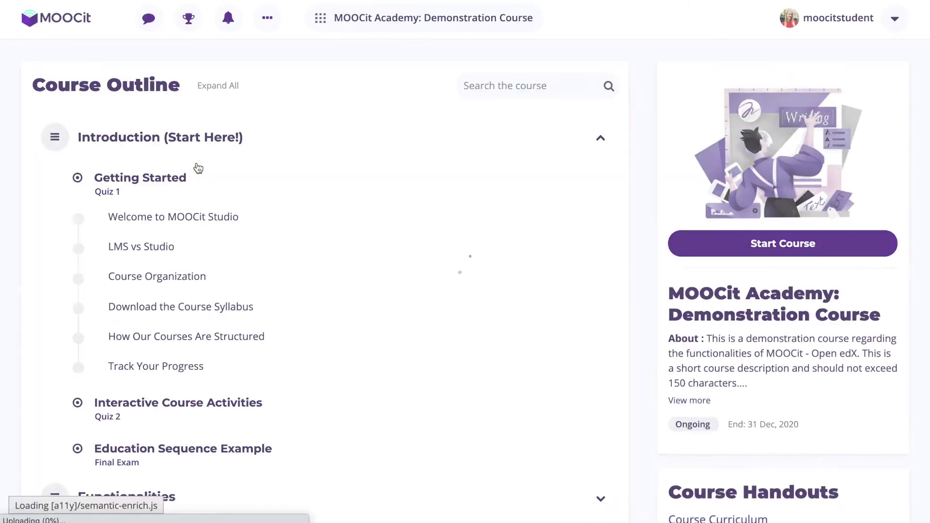
click(774, 250)
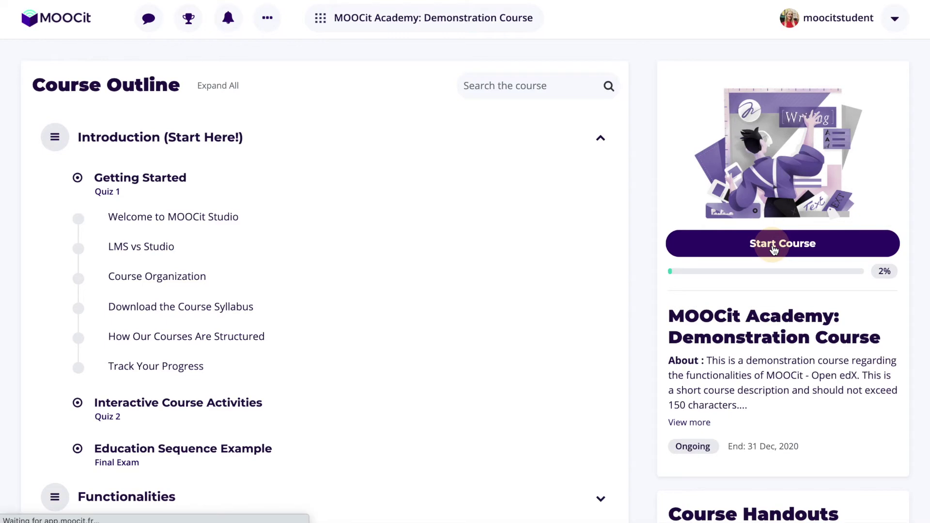
scroll(807, 275, down, 4)
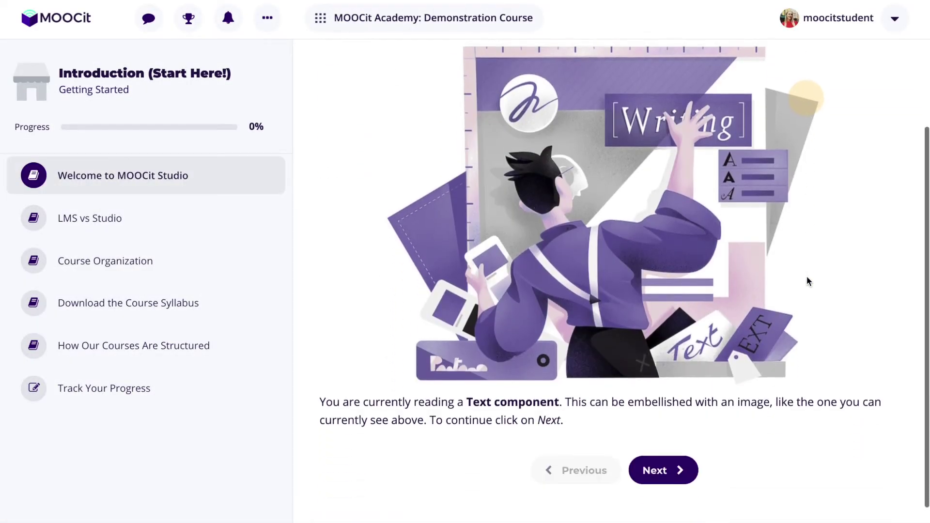
click(655, 466)
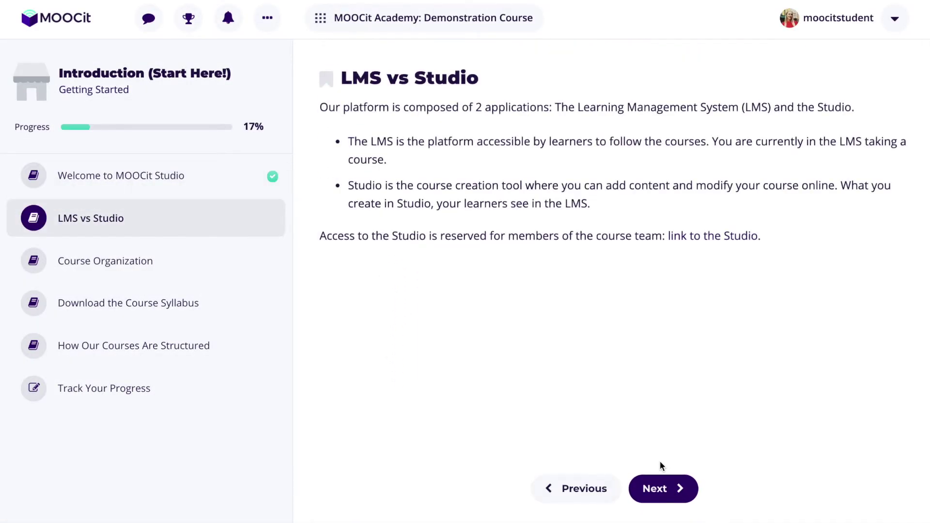
click(662, 487)
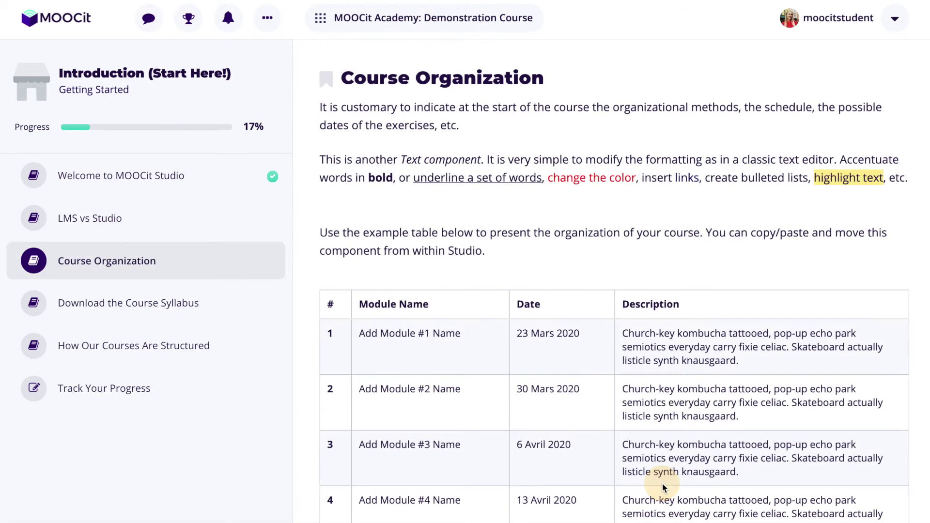
click(440, 28)
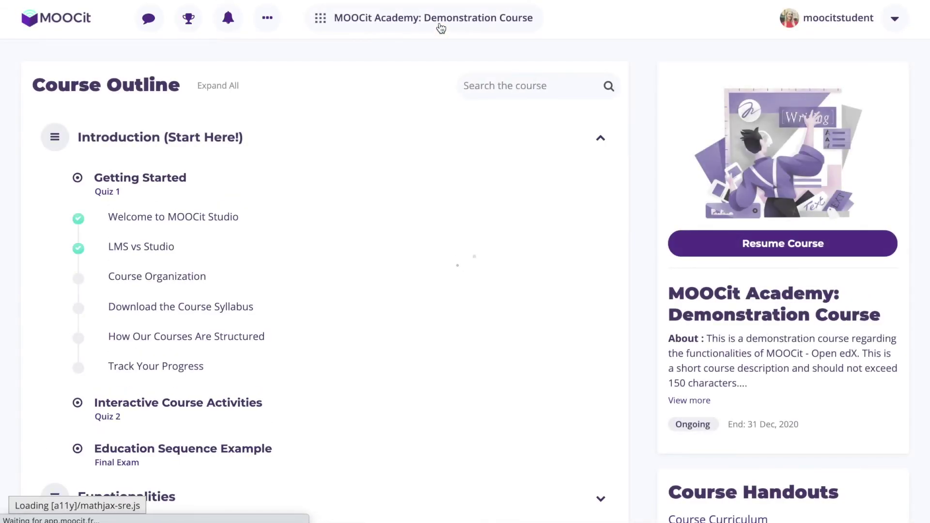
click(601, 142)
click(601, 141)
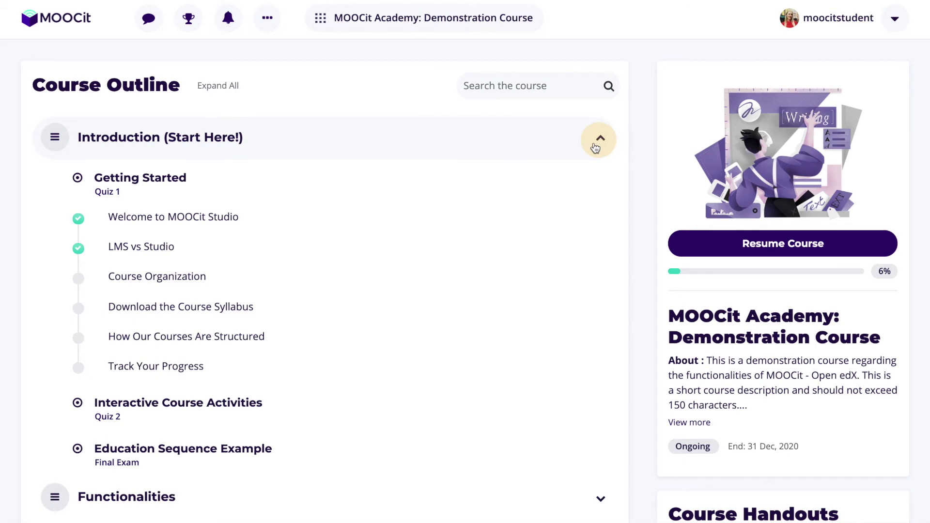
click(528, 87)
text(LMS)
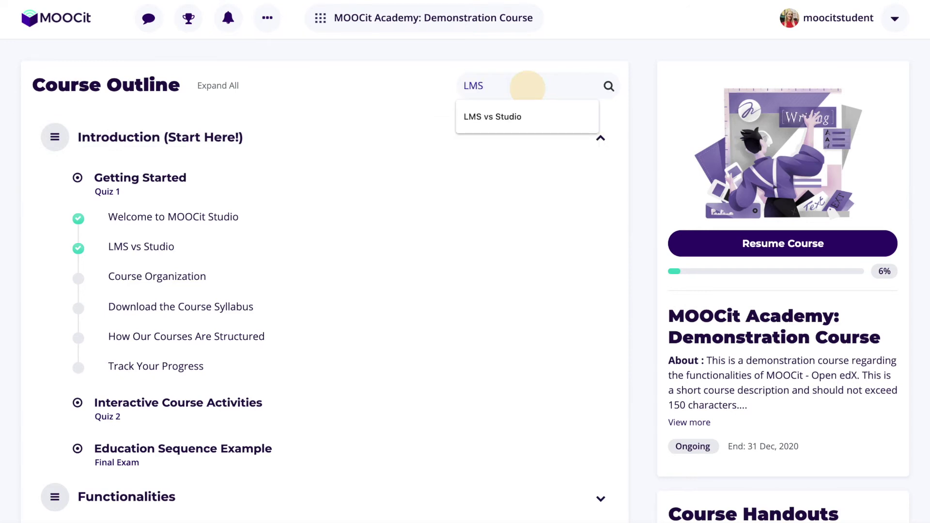
key(Return)
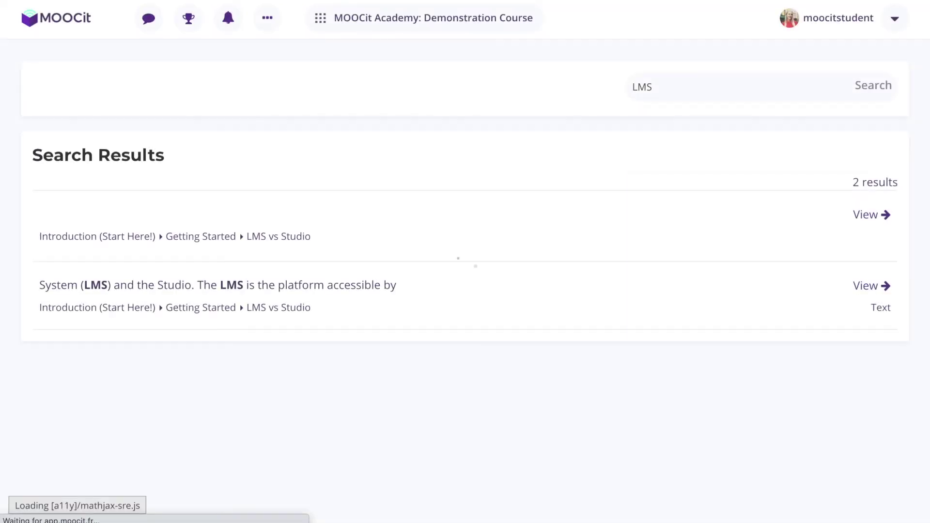
click(283, 285)
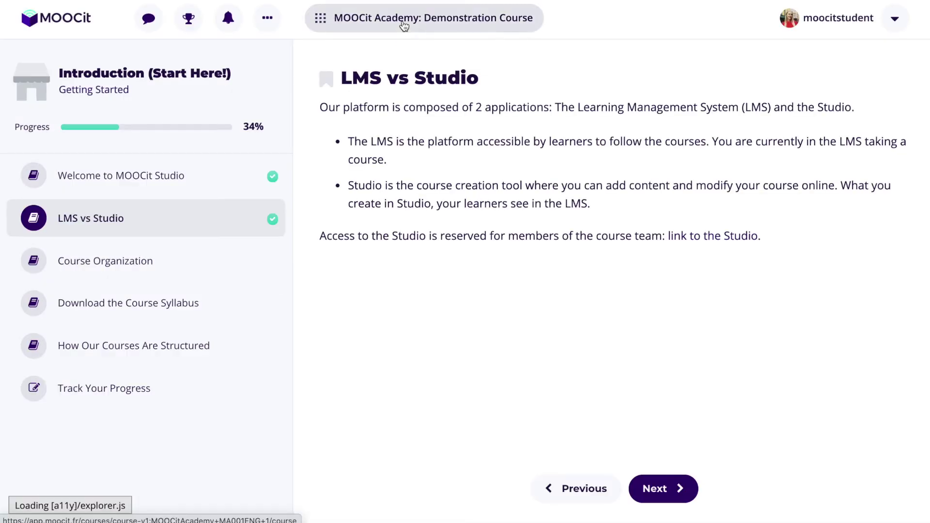
click(403, 26)
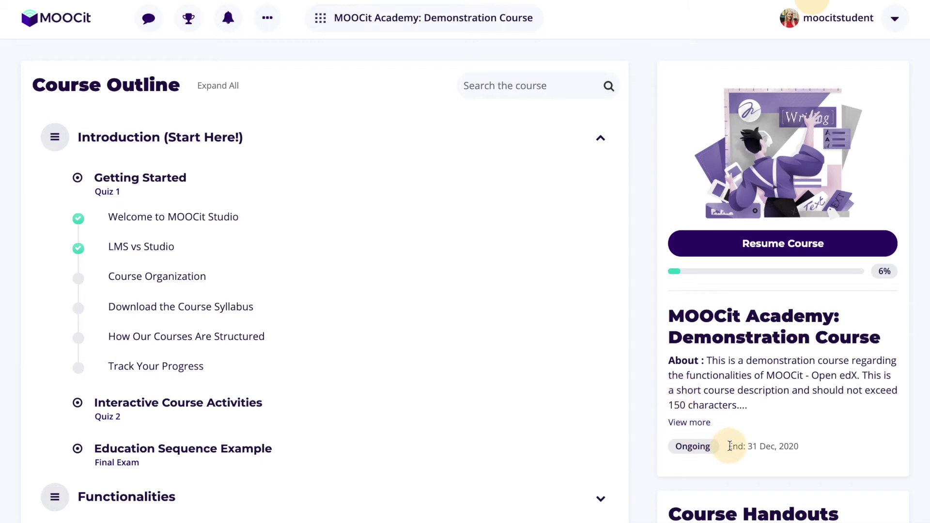
Step: Read the course About page's description, prerequisites and instructors, then return to the course outline
click(703, 429)
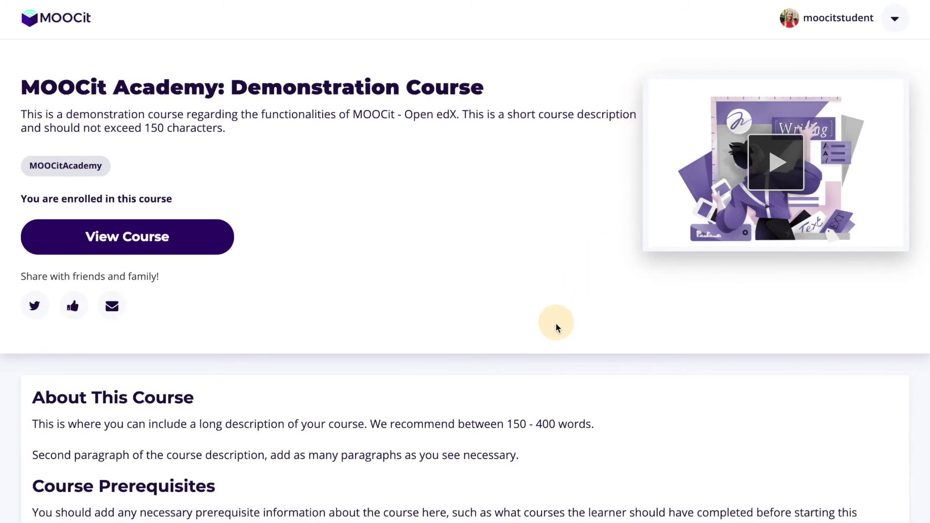
scroll(556, 322, down, 2)
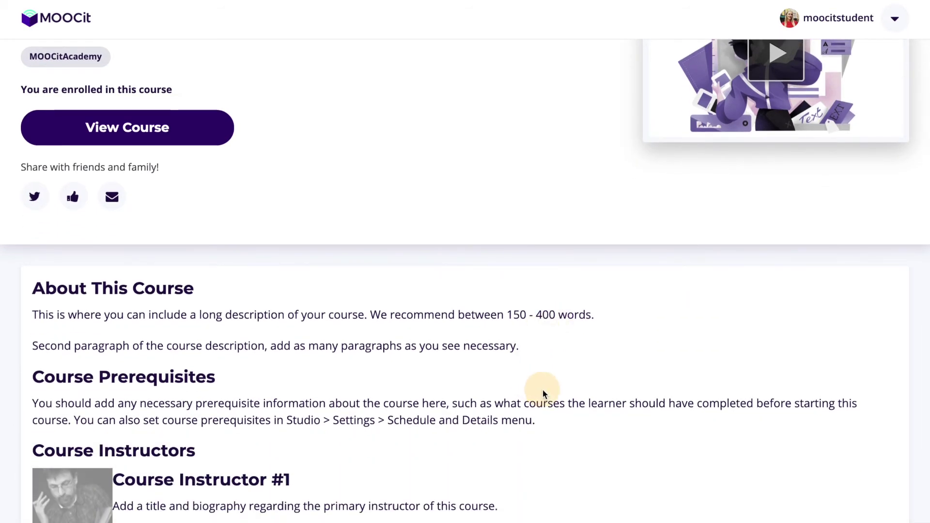
scroll(543, 390, down, 2)
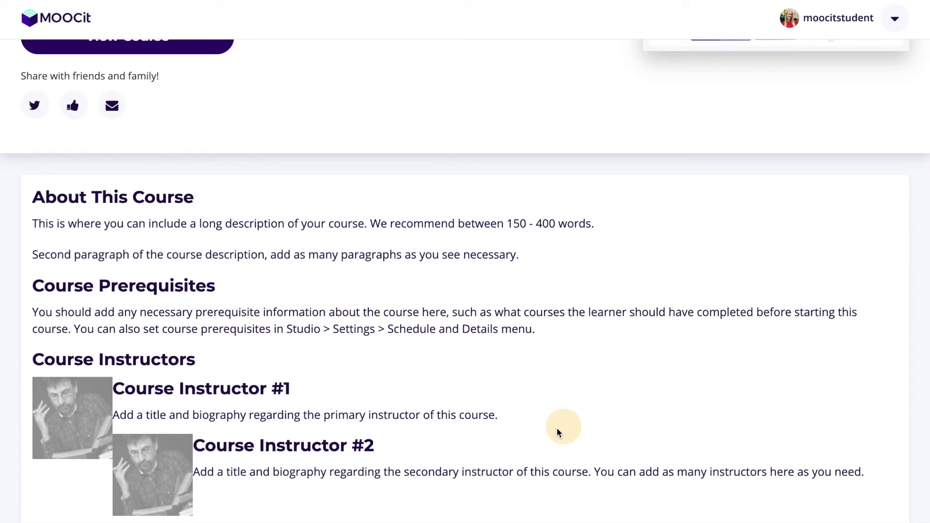
scroll(561, 426, up, 4)
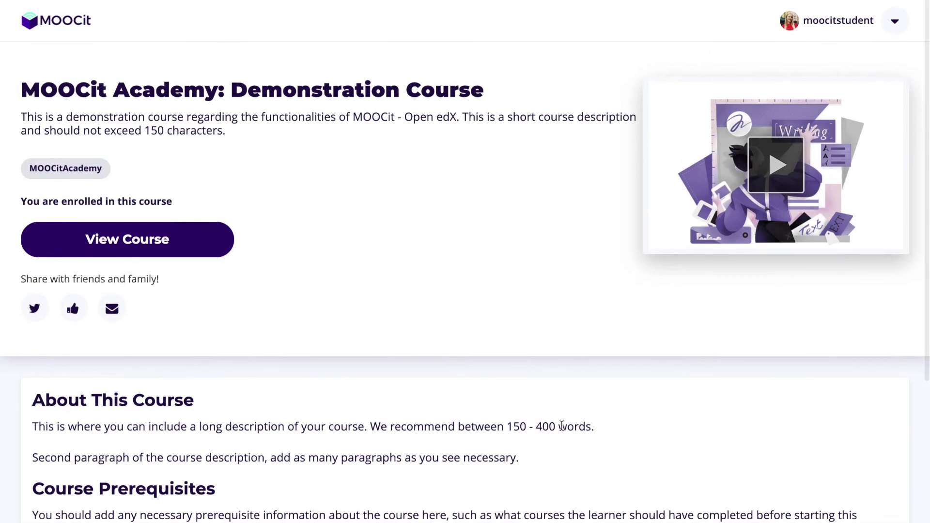
click(156, 248)
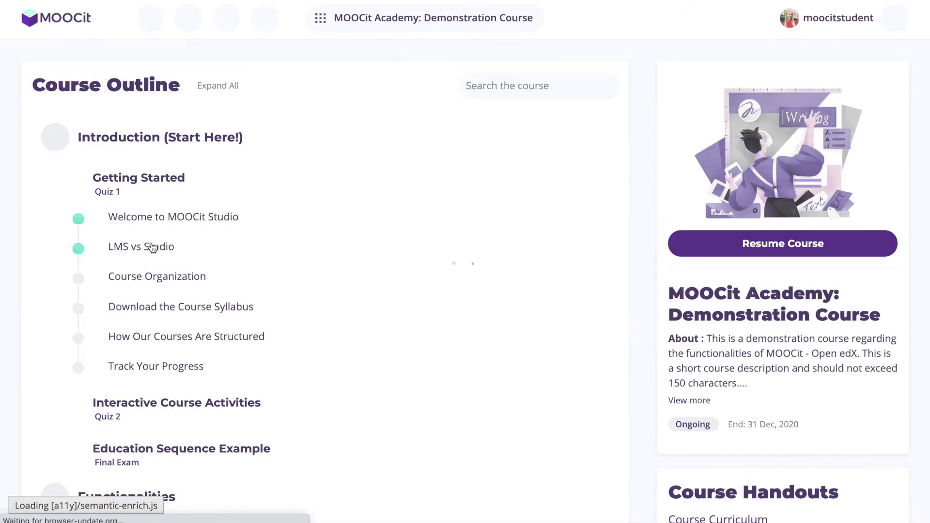
Step: Open Discussion Home, listing General, Week 1 and the Student / Staff Introduction Forum
click(677, 304)
scroll(677, 304, down, 3)
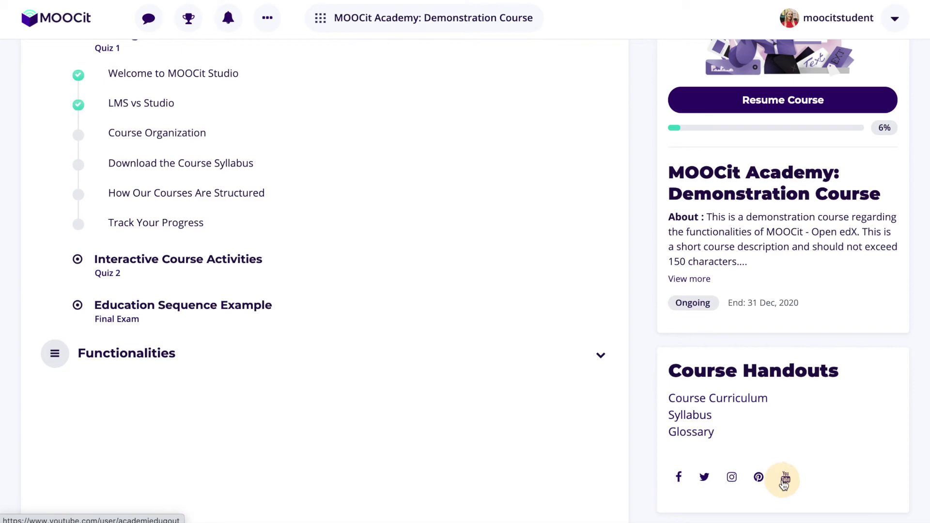
scroll(651, 470, up, 3)
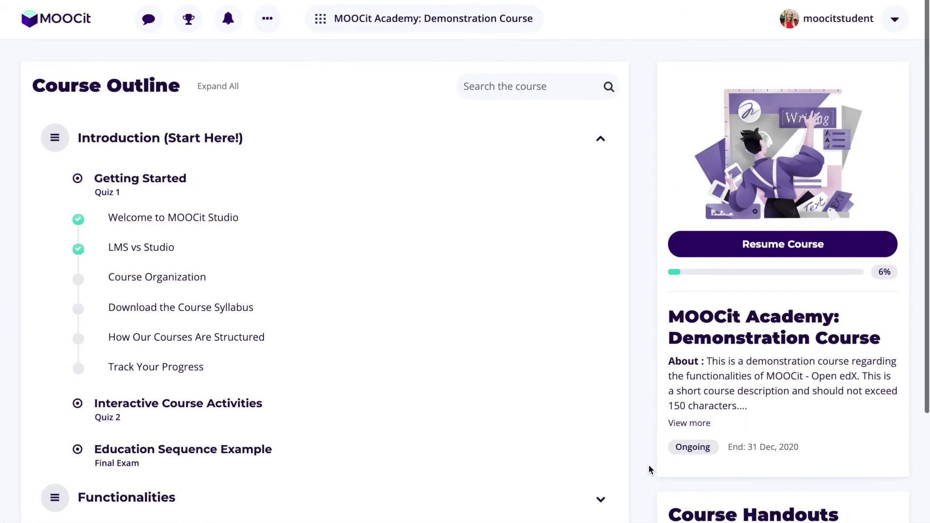
click(150, 22)
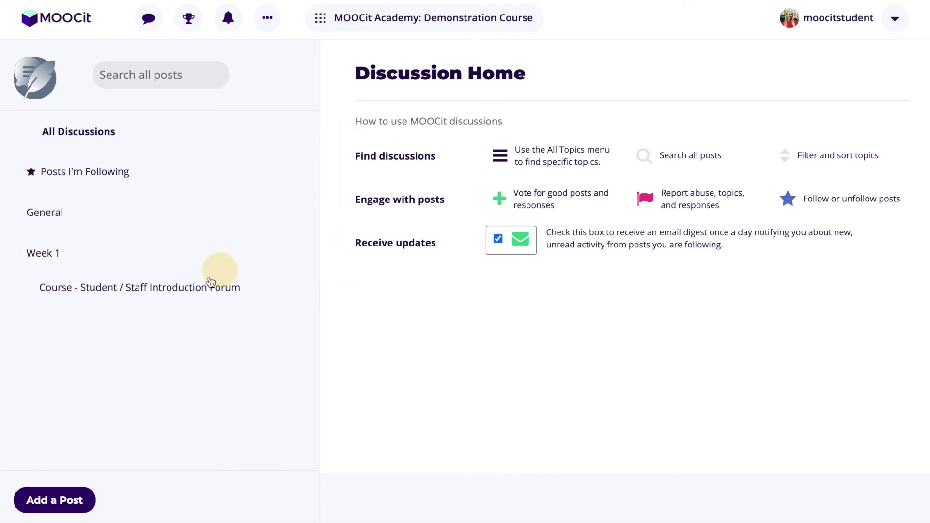
Step: Start a new post in the Student / Staff Introduction Forum with a title beginning 'Hello,'
click(199, 285)
click(68, 497)
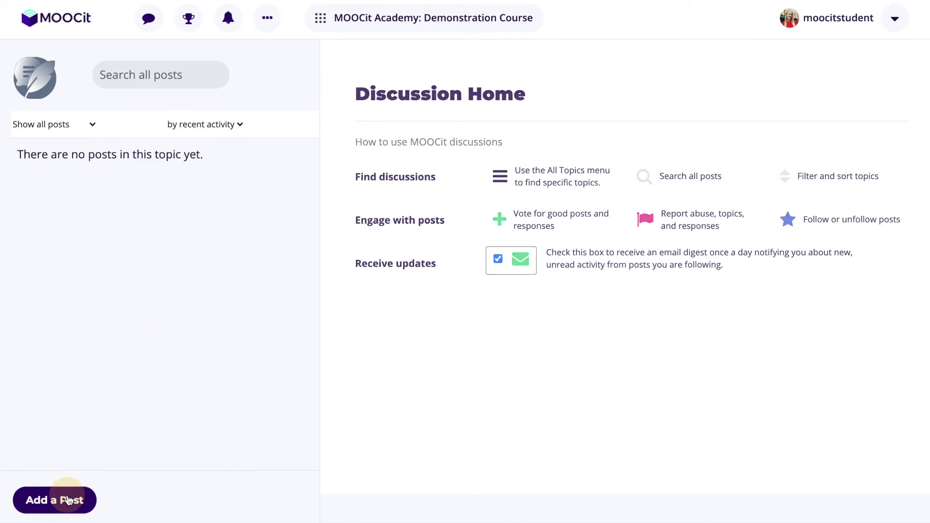
click(438, 296)
text(Hello,)
click(446, 331)
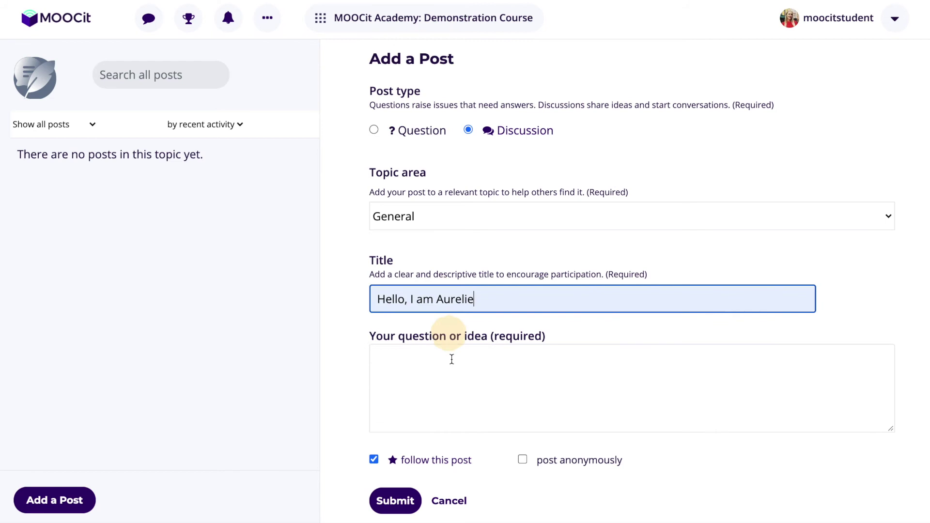
Step: Write the body 'This is an intro', publish the post, and view the Progress page
click(452, 382)
text(This is an intro)
click(390, 501)
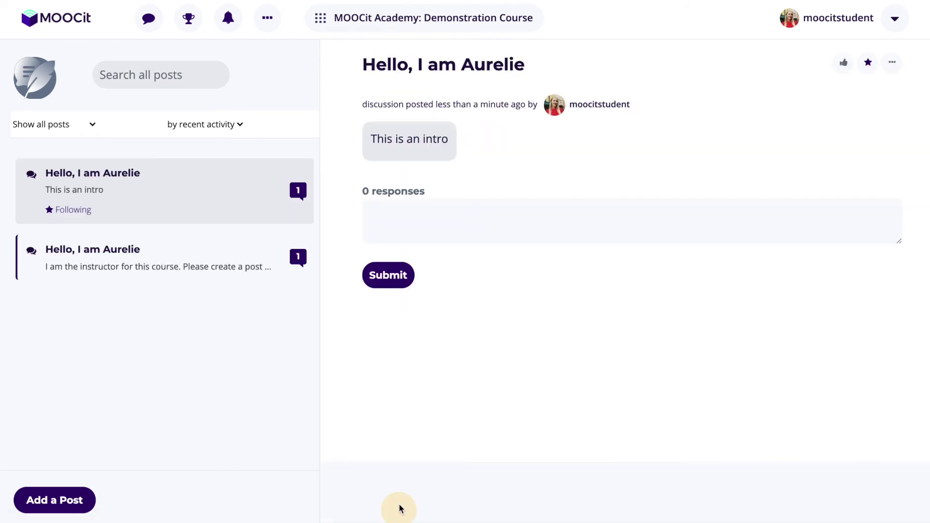
click(192, 30)
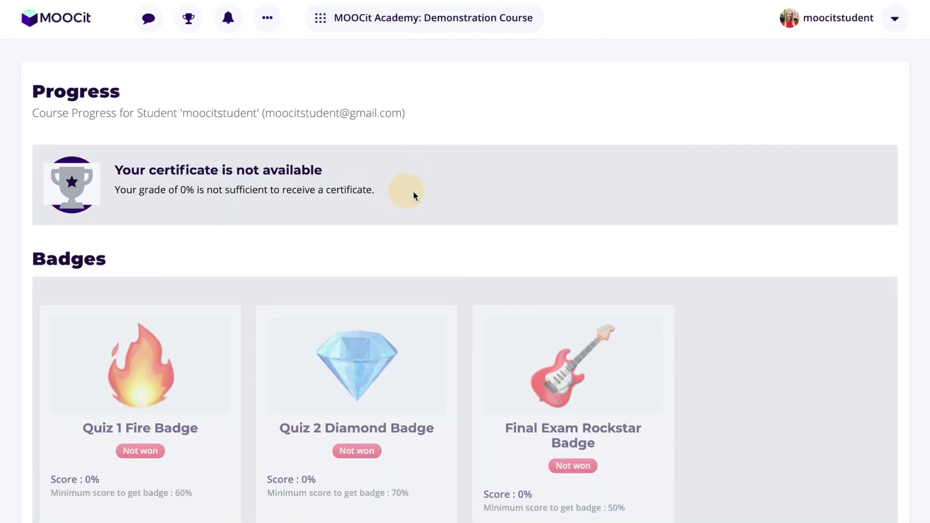
Step: Review the Progress badges, grade chart and scores, then view the course Updates page
scroll(433, 194, down, 3)
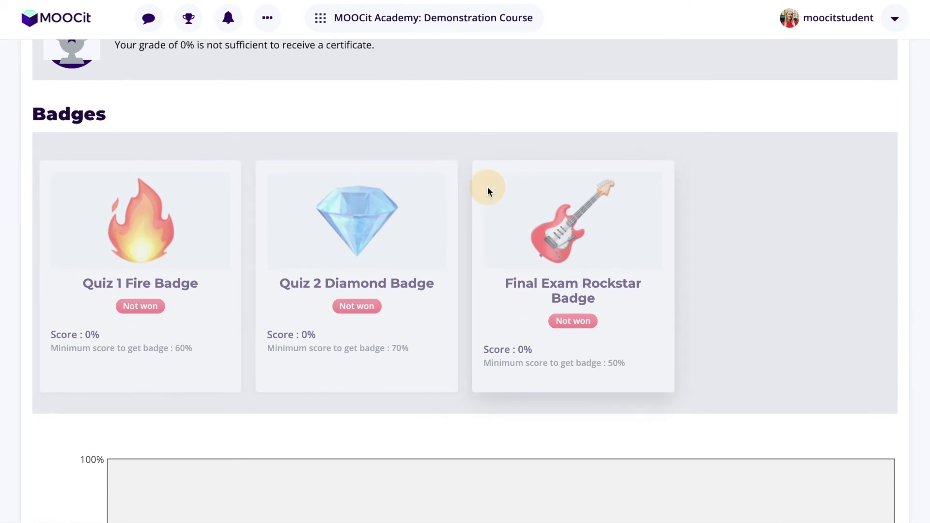
scroll(461, 309, down, 6)
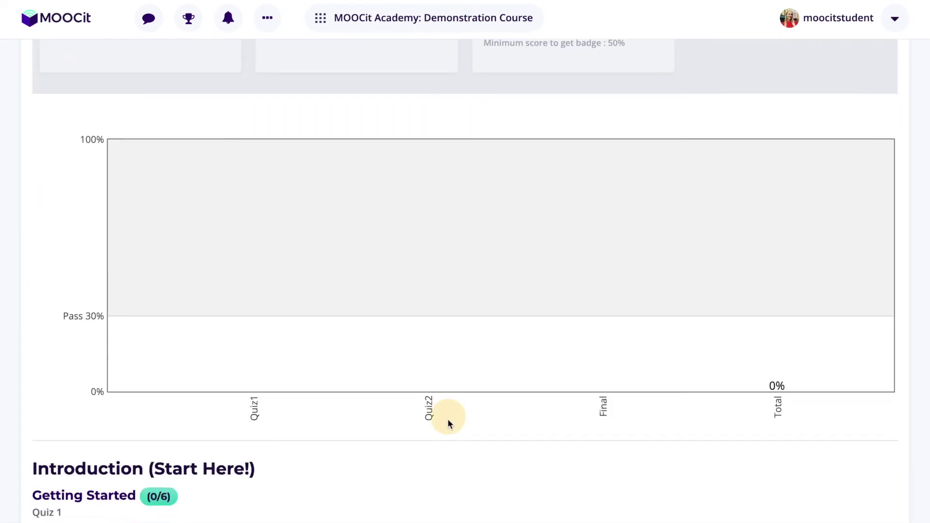
scroll(448, 423, down, 6)
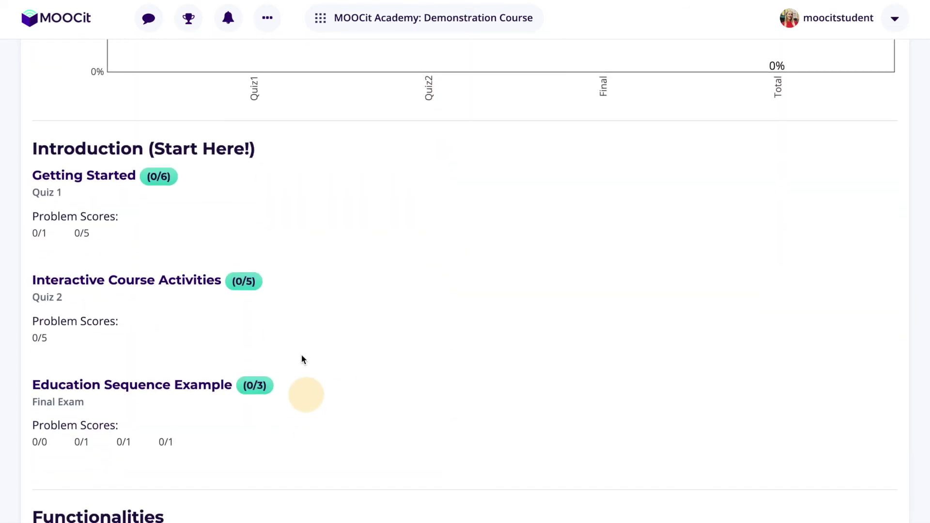
click(229, 19)
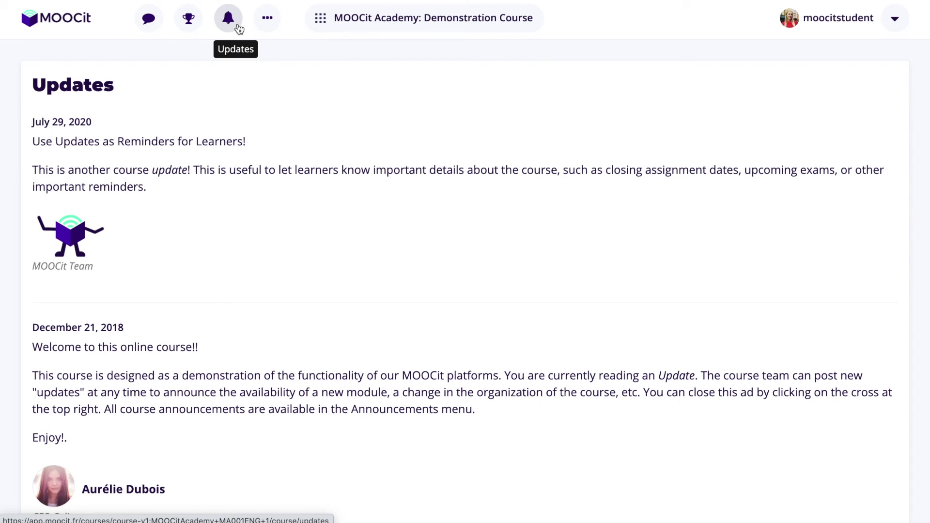
Step: Open the Example Textbook from the extra pages menu to display Chapter 1's 'Example File' PDF
click(268, 19)
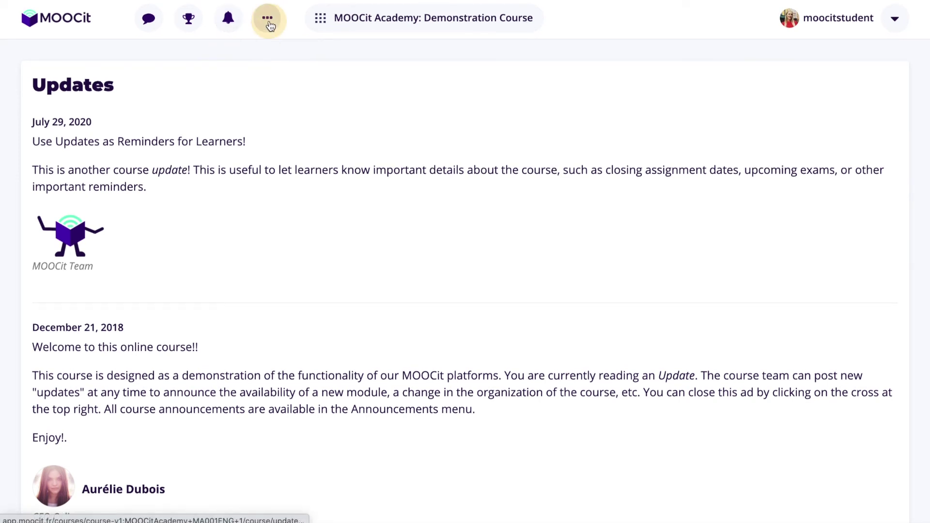
click(253, 58)
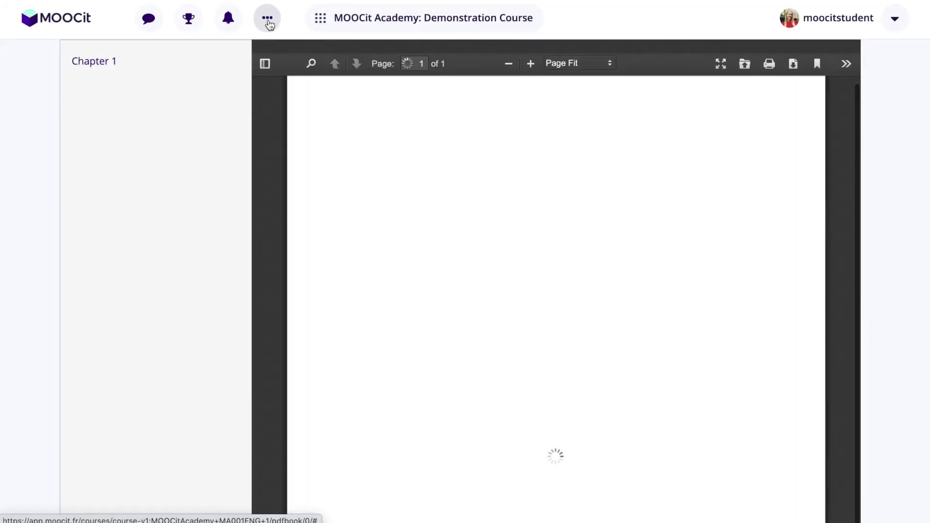
click(268, 21)
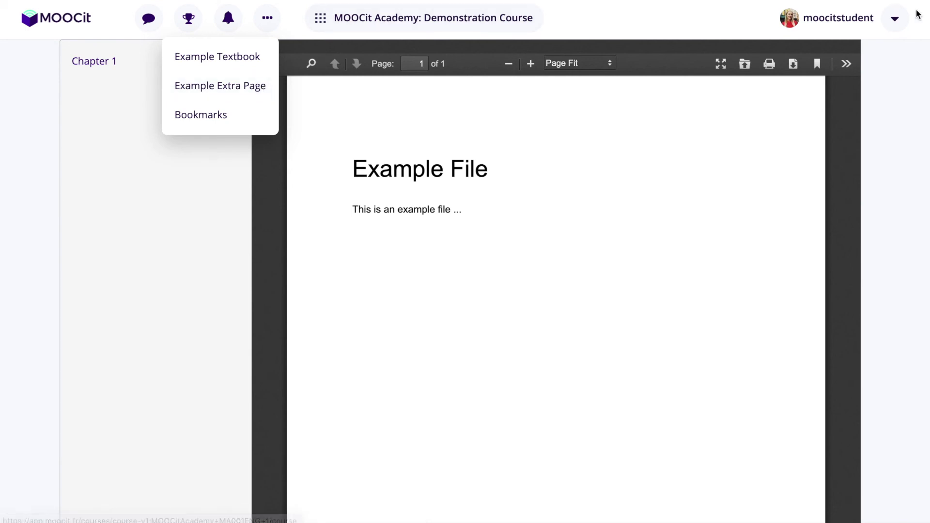
click(897, 22)
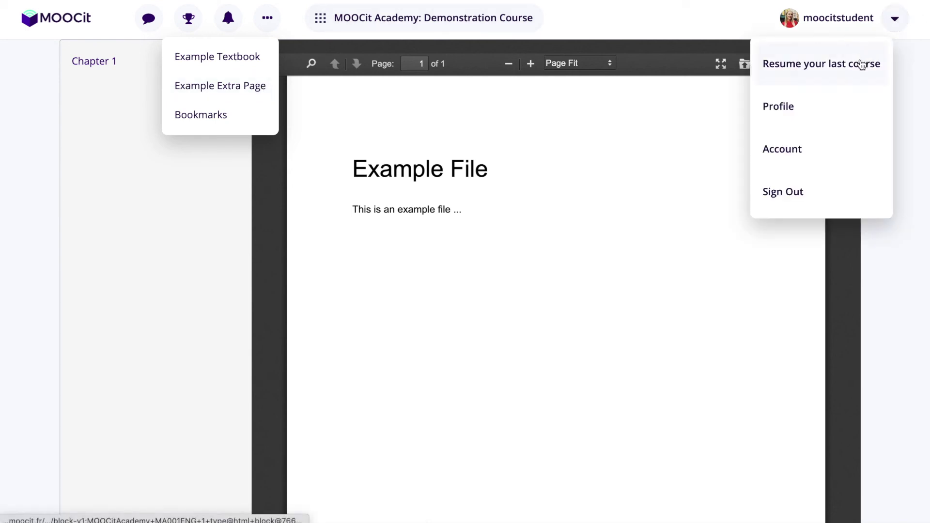
Step: View My Profile, then scroll through Account settings' Basic Account and Additional Information sections
click(841, 108)
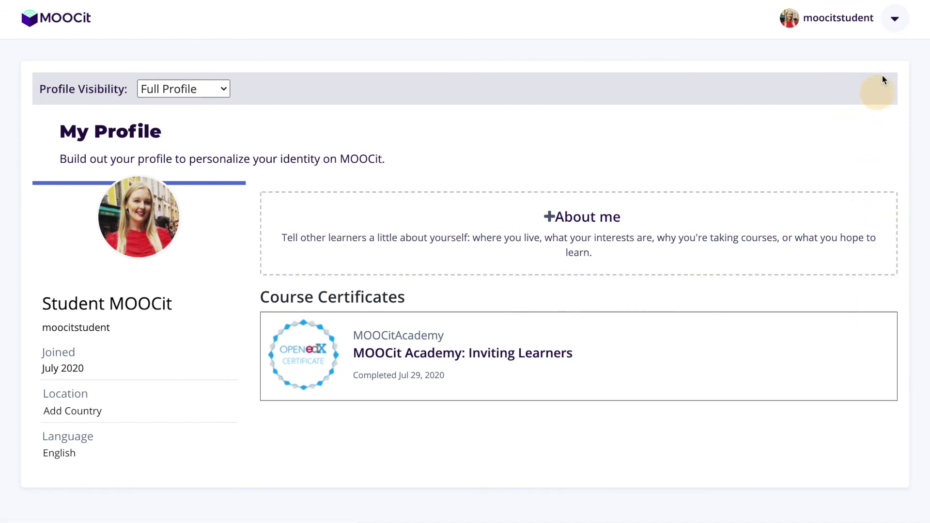
click(895, 18)
click(804, 151)
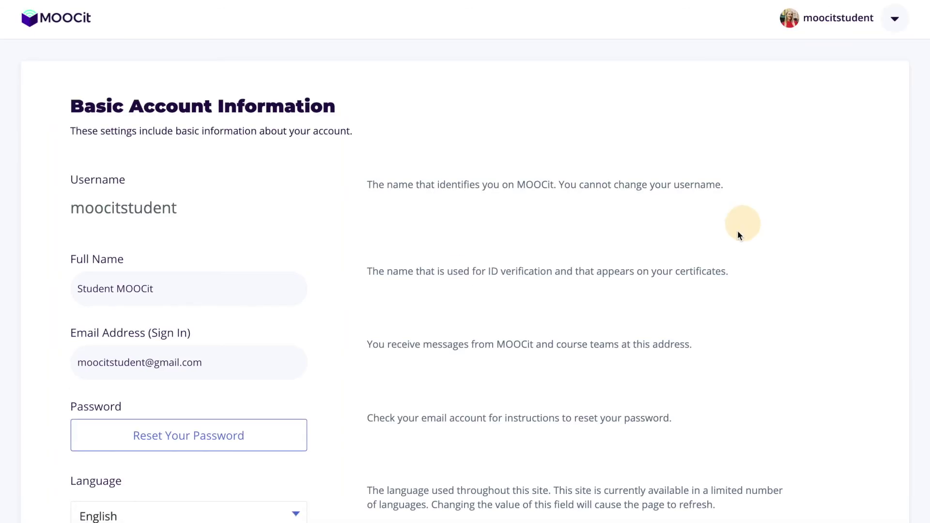
scroll(700, 298, down, 3)
scroll(704, 432, down, 10)
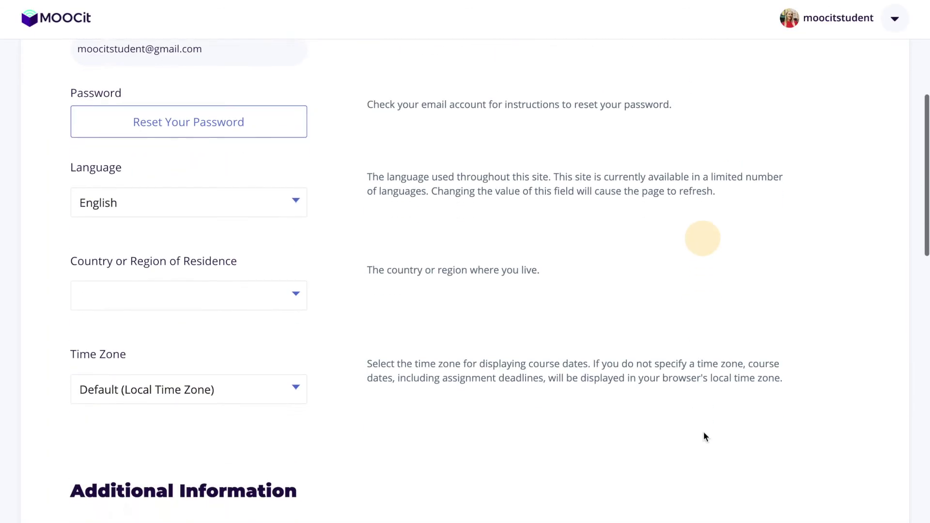
scroll(714, 426, down, 12)
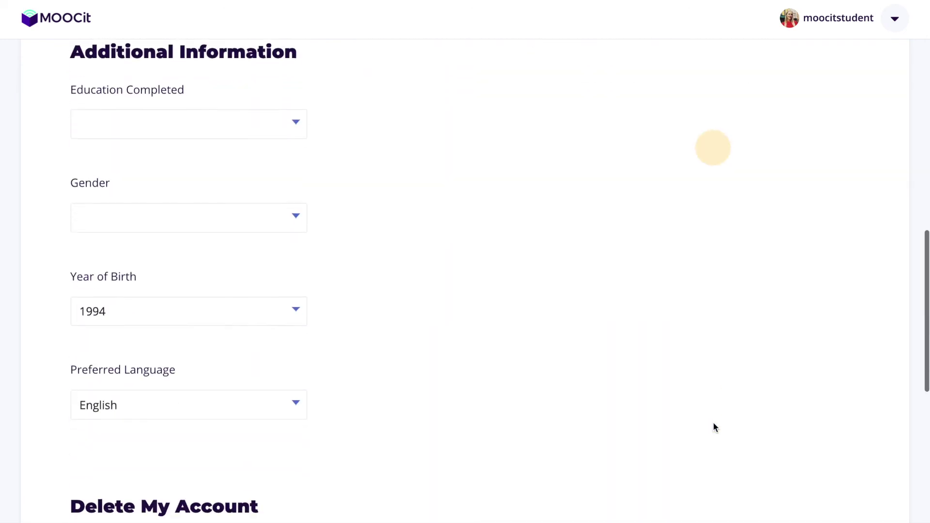